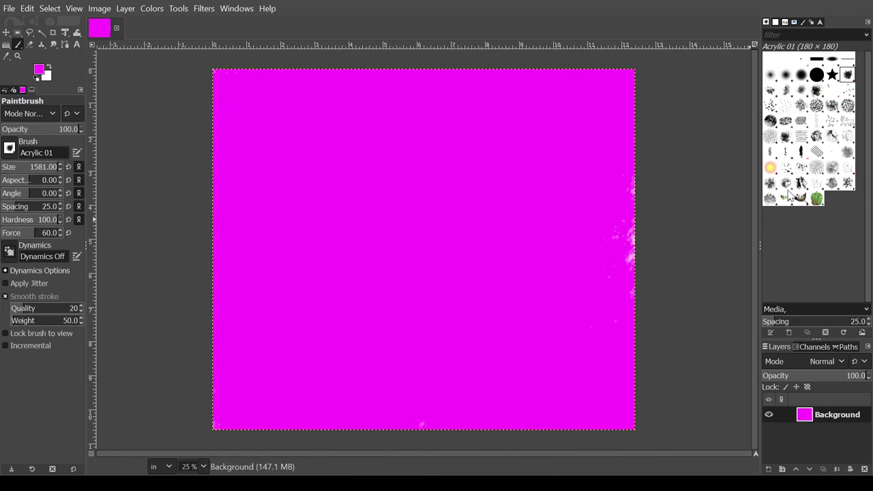
Choose the 2. Hardness 075 brush and set its opacity to 80 and its size to 62
click(799, 75)
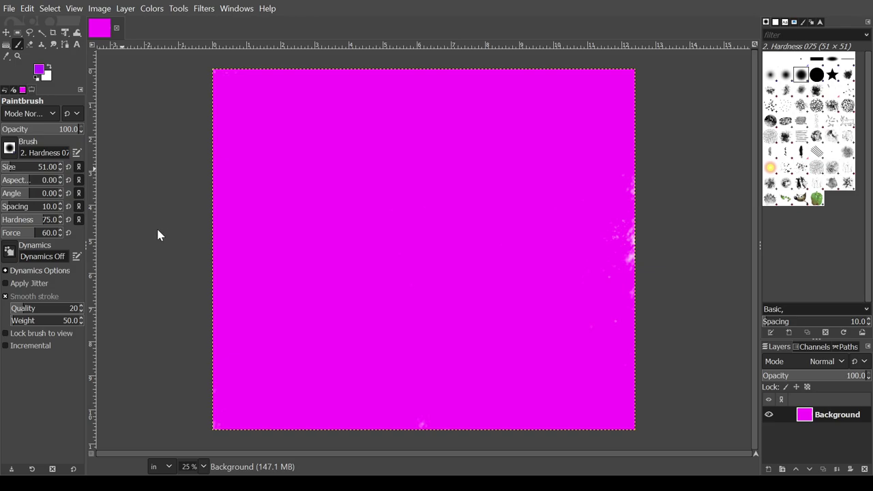
click(81, 132)
click(60, 165)
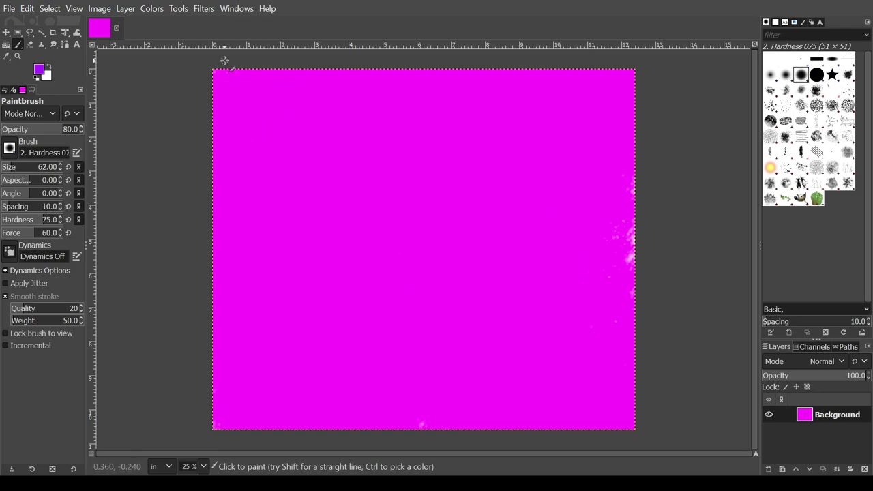
Paint a series of curved purple lines running from the canvas's upper edge downward, spaced across its width
mouse_move(212, 69)
mouse_down()
mouse_move(234, 102)
mouse_move(195, 173)
mouse_move(195, 259)
mouse_move(226, 224)
mouse_move(278, 94)
mouse_move(269, 49)
mouse_up()
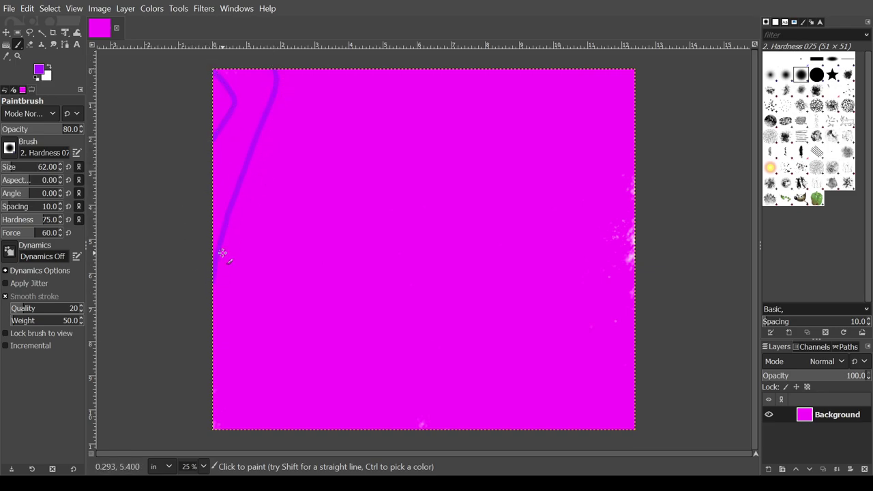
mouse_move(194, 424)
mouse_down()
mouse_move(330, 125)
mouse_move(341, 54)
mouse_up()
mouse_move(265, 444)
mouse_down()
mouse_move(286, 428)
mouse_move(335, 330)
mouse_move(378, 212)
mouse_move(403, 130)
mouse_move(408, 53)
mouse_move(432, 51)
mouse_move(462, 58)
mouse_move(496, 157)
mouse_move(496, 243)
mouse_move(475, 330)
mouse_move(428, 443)
mouse_up()
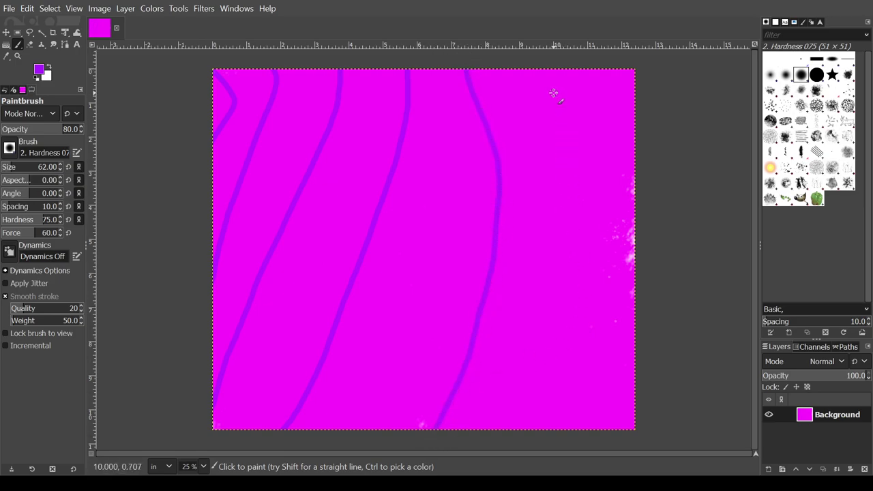
mouse_move(547, 56)
mouse_down()
mouse_move(622, 306)
mouse_move(634, 431)
mouse_up()
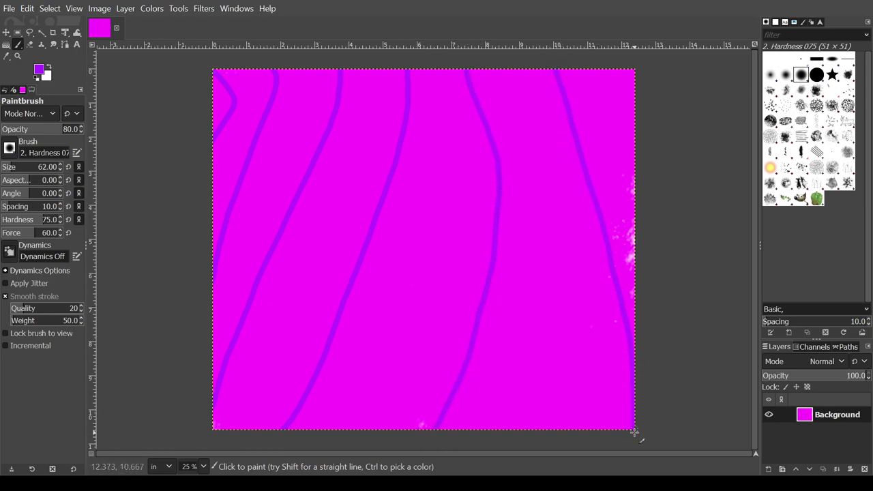
mouse_move(586, 64)
mouse_down()
mouse_move(615, 84)
mouse_move(653, 146)
mouse_up()
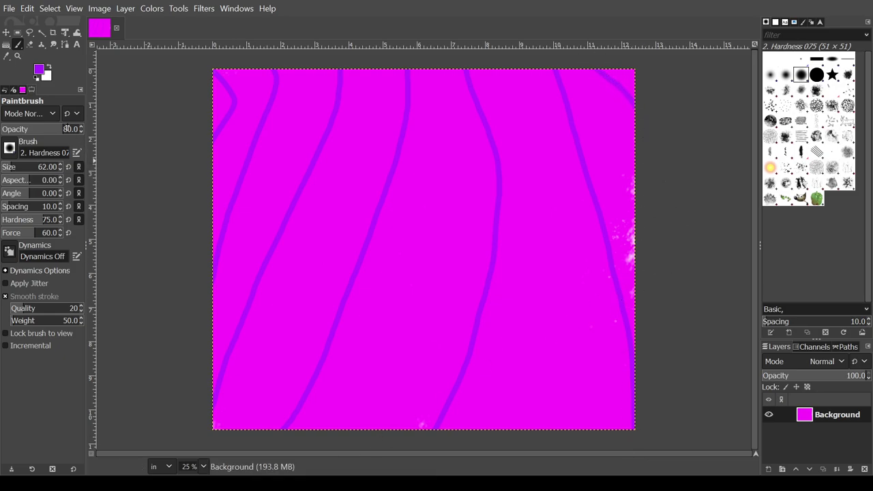
Paint three purple curves across the canvas so they cross the lines running downward
drag(204, 312, 397, 434)
mouse_move(194, 167)
mouse_down()
mouse_move(286, 228)
mouse_move(560, 313)
mouse_move(682, 315)
mouse_up()
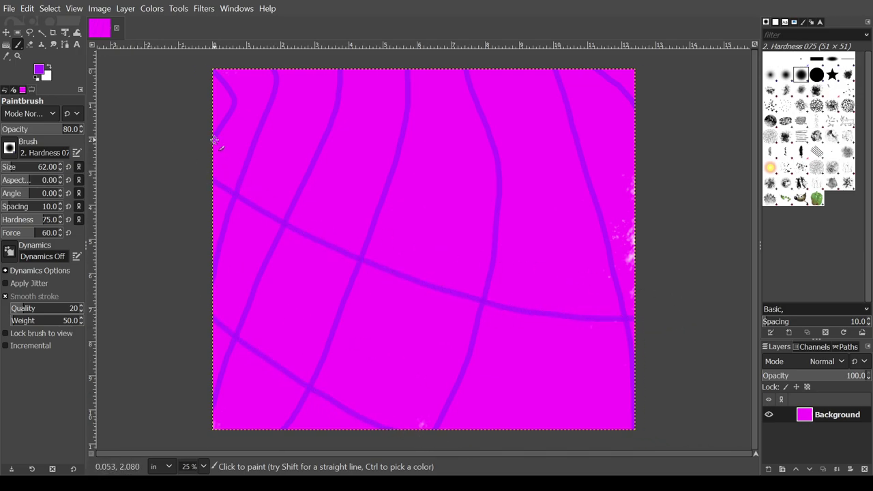
mouse_move(203, 96)
mouse_down()
mouse_move(376, 101)
mouse_move(599, 71)
mouse_move(689, 79)
mouse_up()
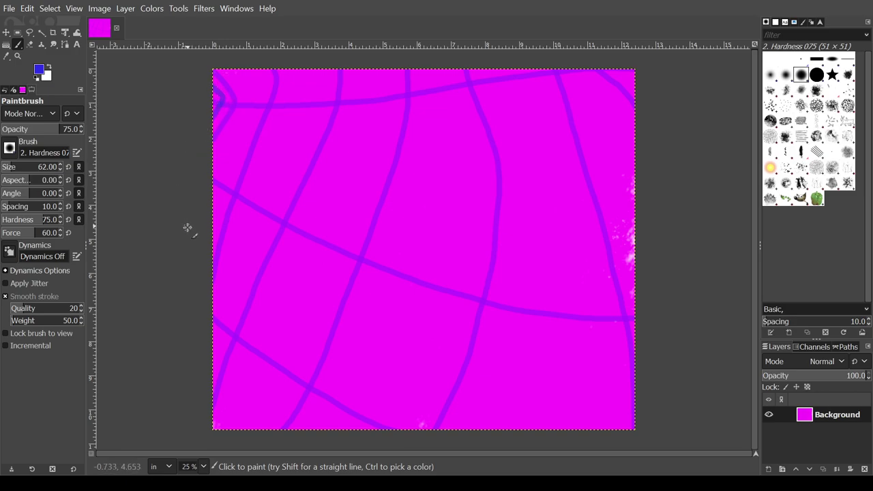
Paint dark blue curved lines running downward between the purple ones at 75 opacity, from the upper-left to the upper-right corner
mouse_move(205, 199)
mouse_down()
mouse_move(251, 93)
mouse_move(234, 57)
mouse_up()
mouse_move(298, 64)
mouse_down()
mouse_move(314, 111)
mouse_move(217, 315)
mouse_move(206, 372)
mouse_up()
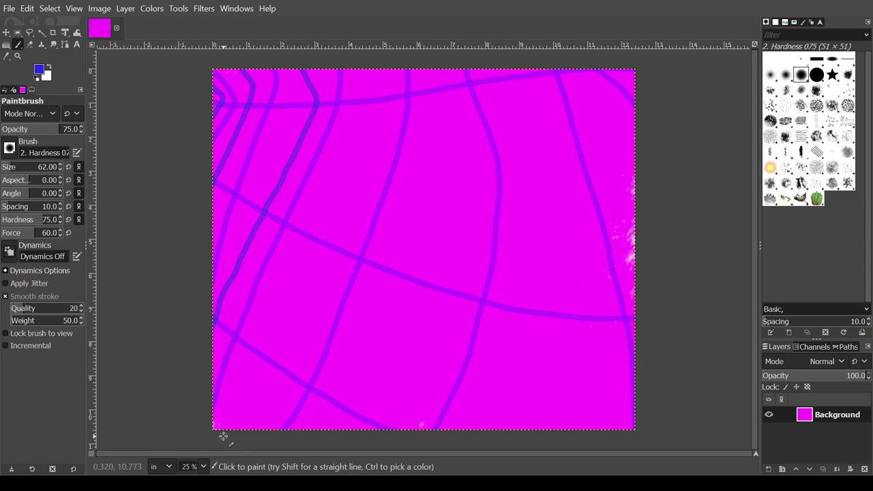
mouse_move(231, 423)
mouse_down()
mouse_move(377, 114)
mouse_move(376, 54)
mouse_up()
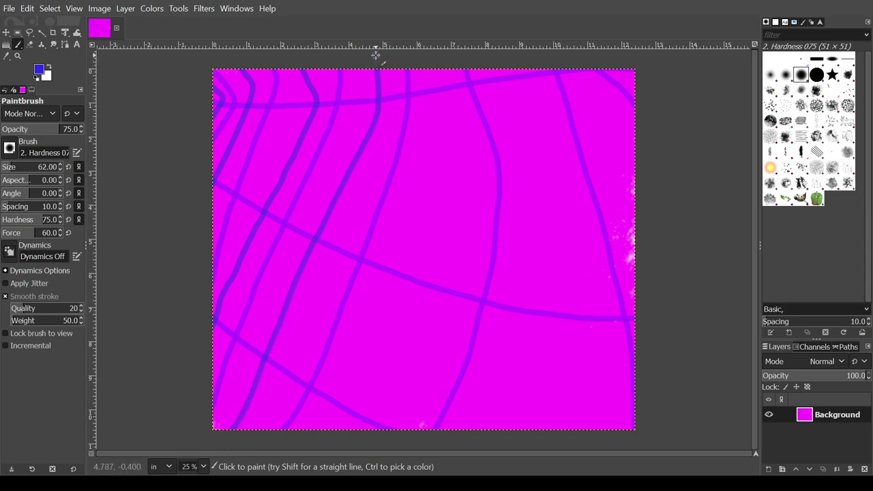
mouse_move(440, 68)
mouse_down()
mouse_move(452, 170)
mouse_move(440, 225)
mouse_move(357, 444)
mouse_up()
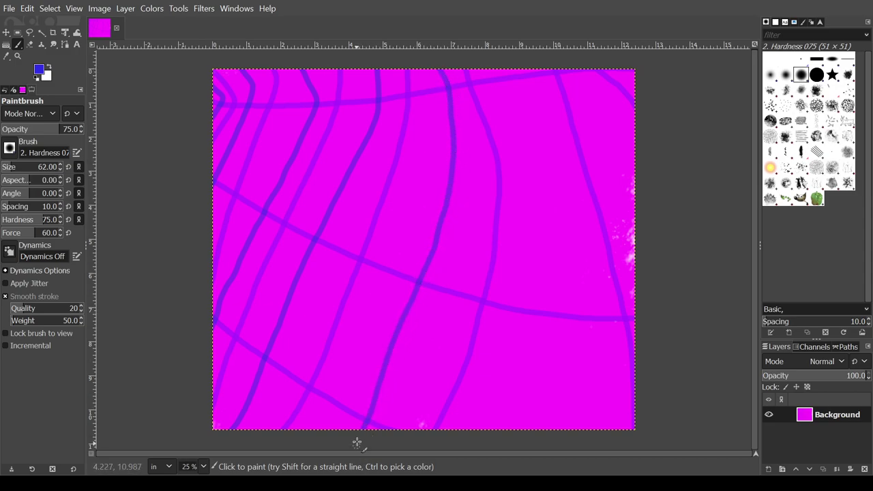
mouse_move(518, 71)
mouse_down()
mouse_move(552, 225)
mouse_move(572, 431)
mouse_up()
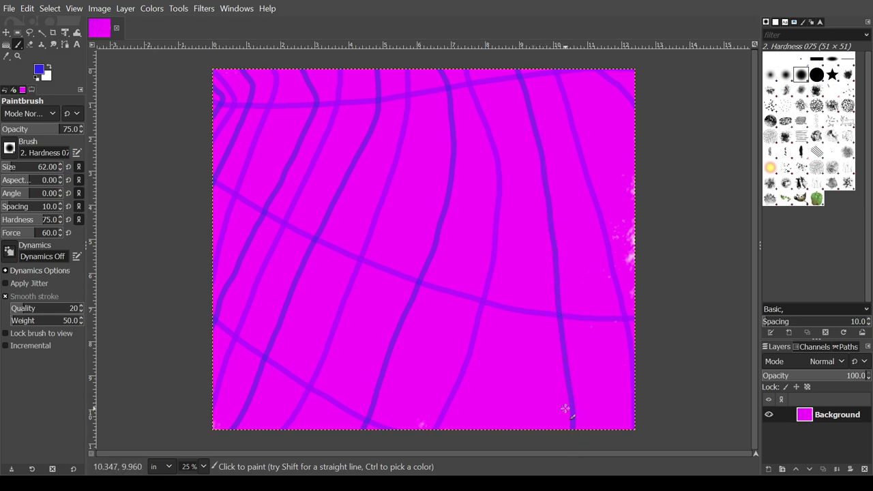
drag(575, 66, 655, 210)
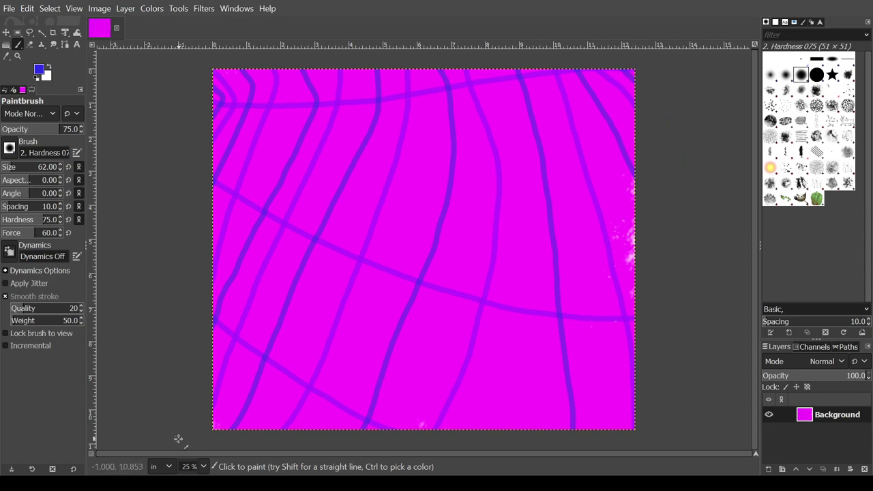
Paint three dark blue curves crossing the downward lines, in the lower-left corner, the lower half and the upper part
drag(214, 366, 306, 441)
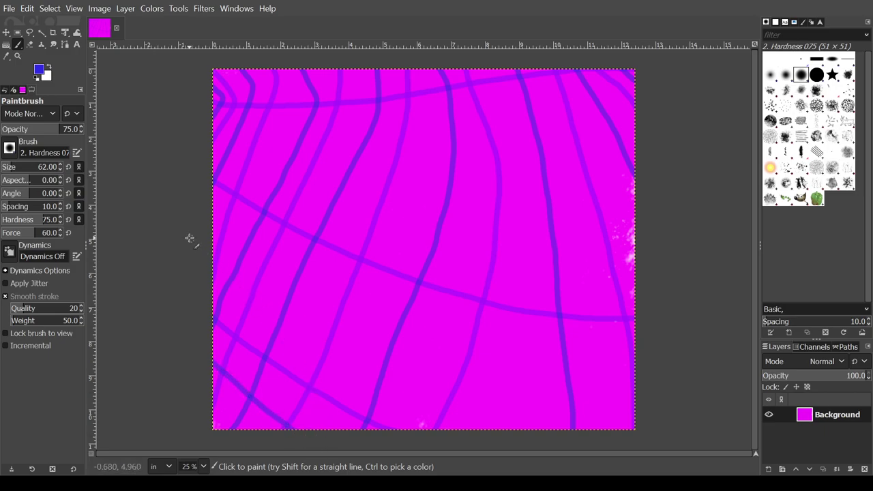
mouse_move(213, 242)
mouse_down()
mouse_move(451, 372)
mouse_move(544, 398)
mouse_move(627, 402)
mouse_up()
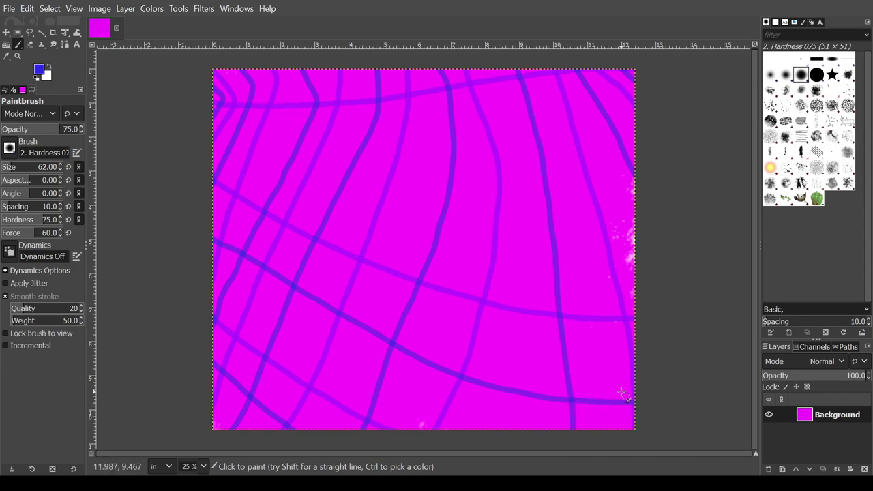
mouse_move(198, 121)
mouse_down()
mouse_move(294, 160)
mouse_move(459, 191)
mouse_move(532, 183)
mouse_move(674, 135)
mouse_up()
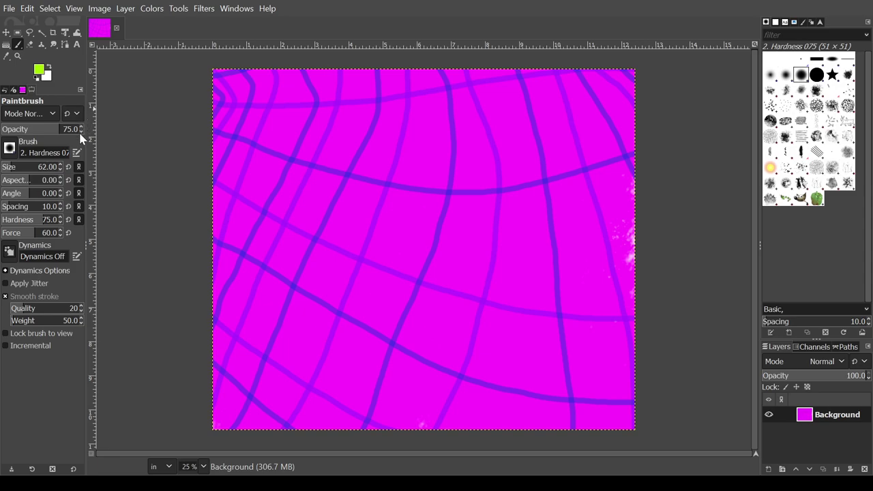
Paint long looping lime green curves across the whole canvas at 58 opacity with brush size 52
scroll(80, 133, down, 9)
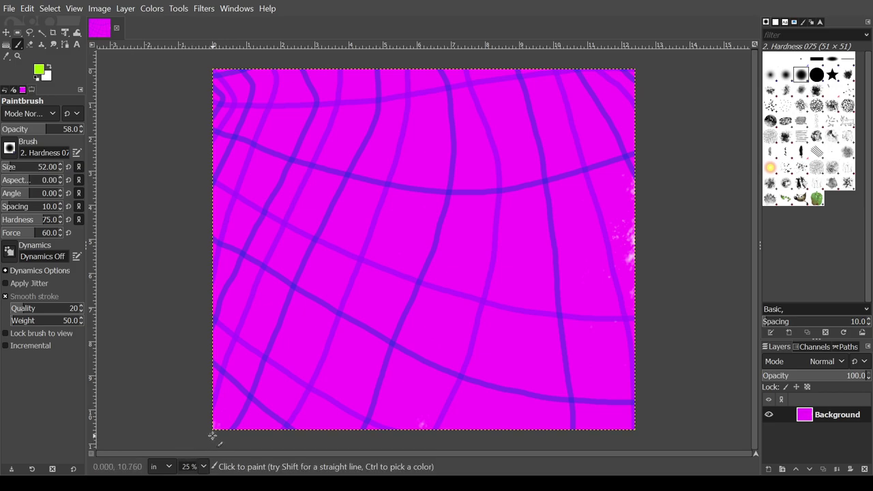
mouse_move(202, 374)
mouse_down()
mouse_move(220, 415)
mouse_move(256, 436)
mouse_move(227, 380)
mouse_move(220, 270)
mouse_move(281, 235)
mouse_move(230, 358)
mouse_move(386, 290)
mouse_move(273, 428)
mouse_move(498, 430)
mouse_move(641, 346)
mouse_move(455, 338)
mouse_move(594, 174)
mouse_move(418, 276)
mouse_move(338, 229)
mouse_move(326, 172)
mouse_move(161, 219)
mouse_move(279, 123)
mouse_move(239, 72)
mouse_move(217, 75)
mouse_move(558, 72)
mouse_move(383, 174)
mouse_move(724, 104)
mouse_up()
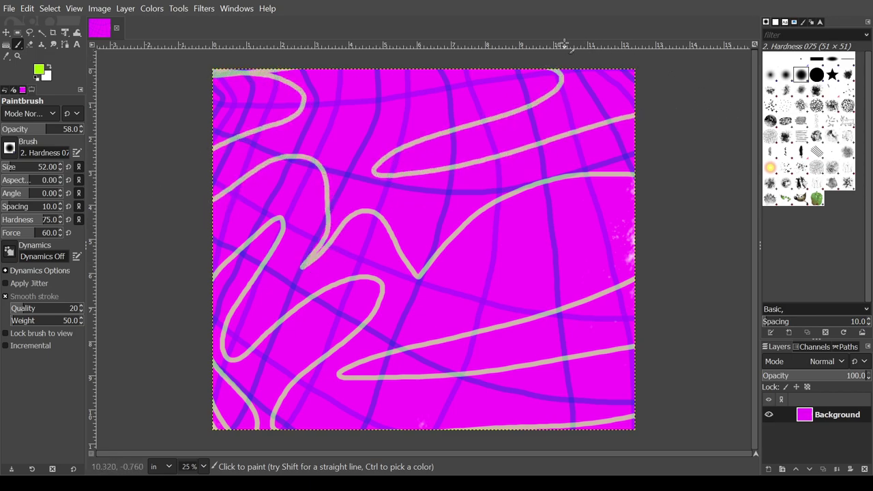
mouse_move(365, 62)
mouse_down()
mouse_move(339, 91)
mouse_move(480, 78)
mouse_move(439, 103)
mouse_move(264, 144)
mouse_move(182, 200)
mouse_up()
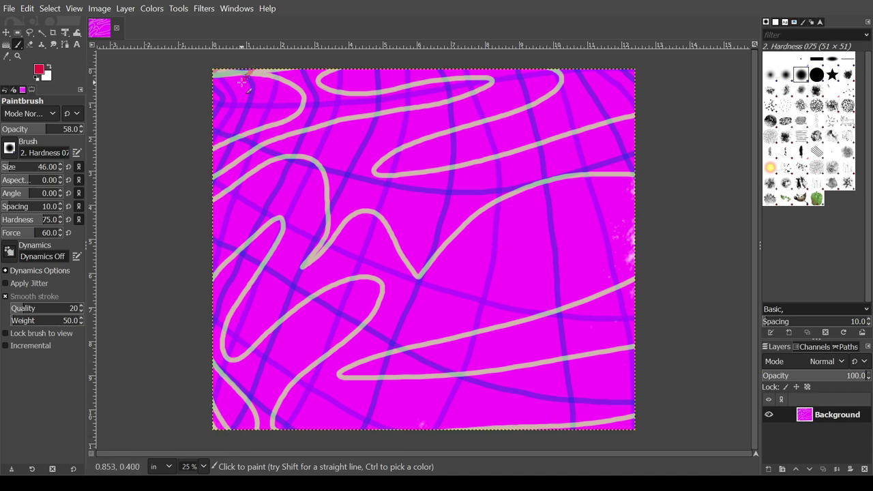
Paint sweeping red curves over the whole canvas with brush size 46
mouse_move(218, 225)
mouse_down()
mouse_move(374, 106)
mouse_move(635, 68)
mouse_up()
mouse_move(635, 146)
mouse_down()
mouse_move(474, 210)
mouse_move(193, 315)
mouse_up()
mouse_move(213, 388)
mouse_down()
mouse_move(397, 359)
mouse_move(479, 417)
mouse_move(594, 442)
mouse_move(652, 355)
mouse_move(537, 324)
mouse_move(189, 372)
mouse_move(314, 304)
mouse_move(557, 241)
mouse_move(752, 217)
mouse_move(655, 279)
mouse_move(363, 326)
mouse_up()
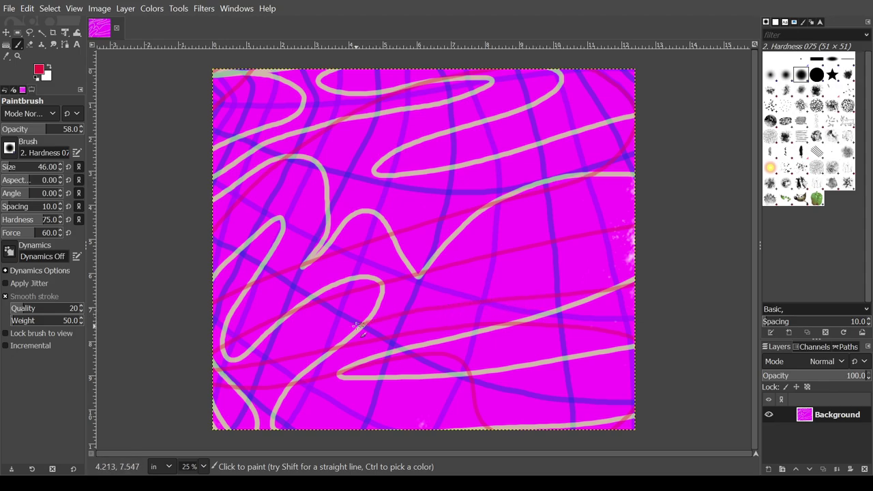
drag(162, 430, 387, 417)
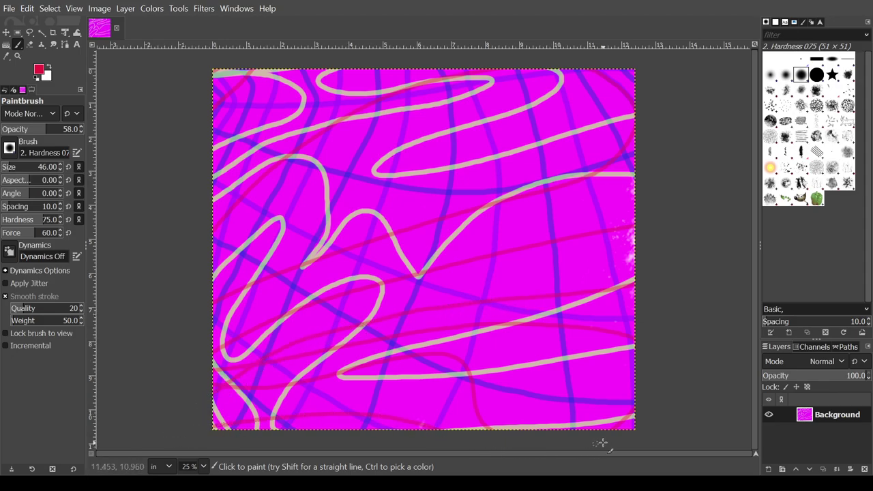
mouse_move(699, 281)
mouse_down()
mouse_move(595, 189)
mouse_move(377, 211)
mouse_move(163, 266)
mouse_move(613, 104)
mouse_up()
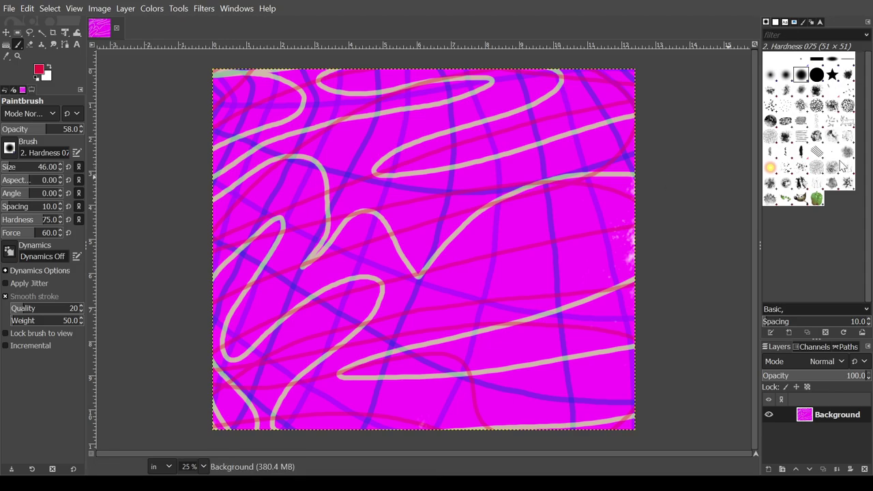
Choose the Splats 01 brush with golden yellow and set its opacity to 48 and its size to 434
click(797, 176)
click(786, 167)
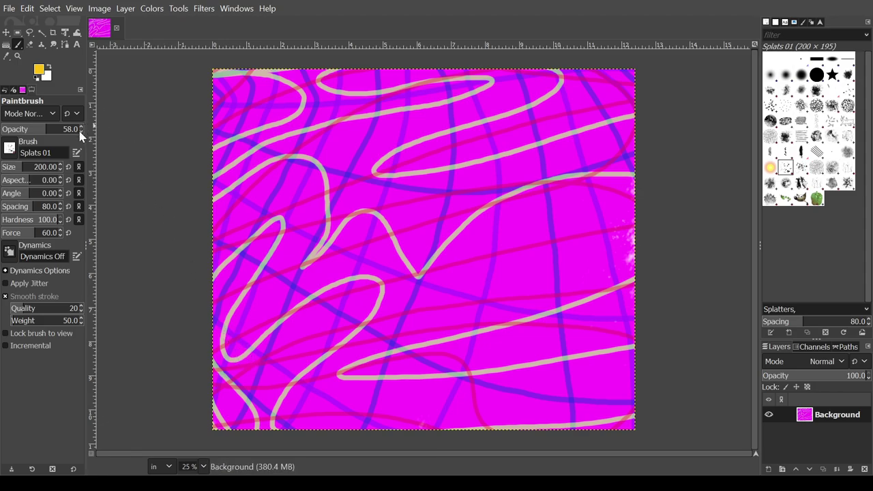
scroll(80, 132, down, 9)
click(36, 166)
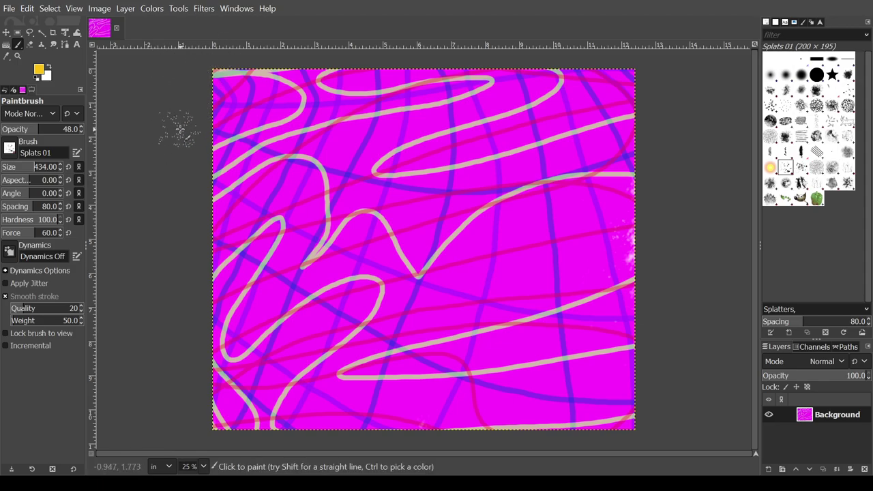
Splatter golden yellow specks over the whole canvas, and add bright green specks at 45 opacity
mouse_move(218, 437)
mouse_down()
mouse_move(210, 324)
mouse_move(223, 384)
mouse_move(255, 430)
mouse_move(307, 443)
mouse_move(301, 410)
mouse_move(230, 360)
mouse_move(207, 271)
mouse_move(232, 287)
mouse_move(269, 375)
mouse_move(311, 433)
mouse_move(370, 438)
mouse_move(241, 341)
mouse_move(183, 252)
mouse_move(251, 247)
mouse_move(299, 343)
mouse_move(363, 417)
mouse_move(453, 436)
mouse_move(386, 415)
mouse_move(315, 364)
mouse_move(313, 322)
mouse_move(335, 317)
mouse_move(379, 412)
mouse_move(547, 420)
mouse_move(661, 397)
mouse_move(576, 414)
mouse_move(432, 409)
mouse_move(618, 365)
mouse_move(473, 384)
mouse_move(363, 367)
mouse_move(622, 345)
mouse_move(683, 316)
mouse_move(582, 333)
mouse_move(491, 364)
mouse_move(391, 352)
mouse_move(436, 328)
mouse_move(591, 294)
mouse_move(708, 250)
mouse_move(618, 262)
mouse_move(418, 319)
mouse_move(361, 327)
mouse_move(386, 352)
mouse_move(664, 283)
mouse_move(579, 347)
mouse_move(640, 350)
mouse_move(618, 410)
mouse_move(546, 432)
mouse_move(623, 432)
mouse_move(620, 327)
mouse_move(641, 235)
mouse_move(579, 263)
mouse_move(316, 321)
mouse_move(234, 303)
mouse_move(349, 239)
mouse_move(269, 259)
mouse_move(196, 248)
mouse_move(288, 215)
mouse_move(249, 198)
mouse_up()
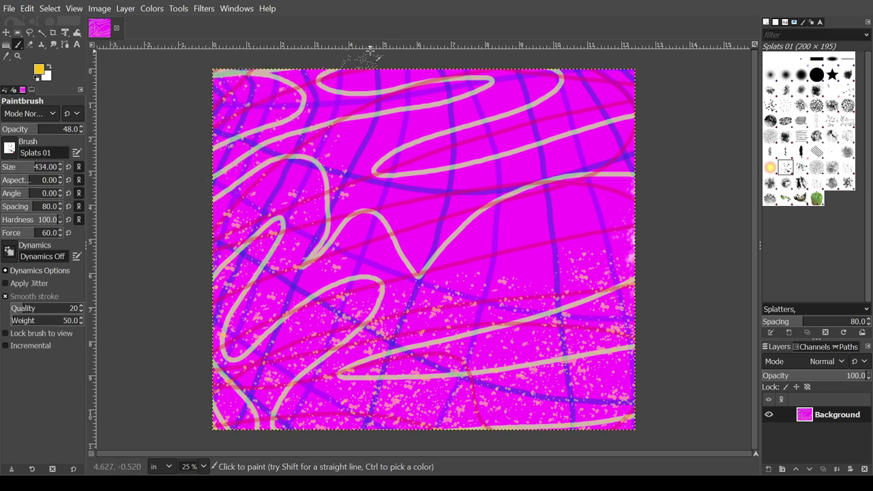
mouse_move(336, 101)
mouse_down()
mouse_move(199, 220)
mouse_move(352, 135)
mouse_move(235, 235)
mouse_move(325, 198)
mouse_move(371, 227)
mouse_move(319, 293)
mouse_up()
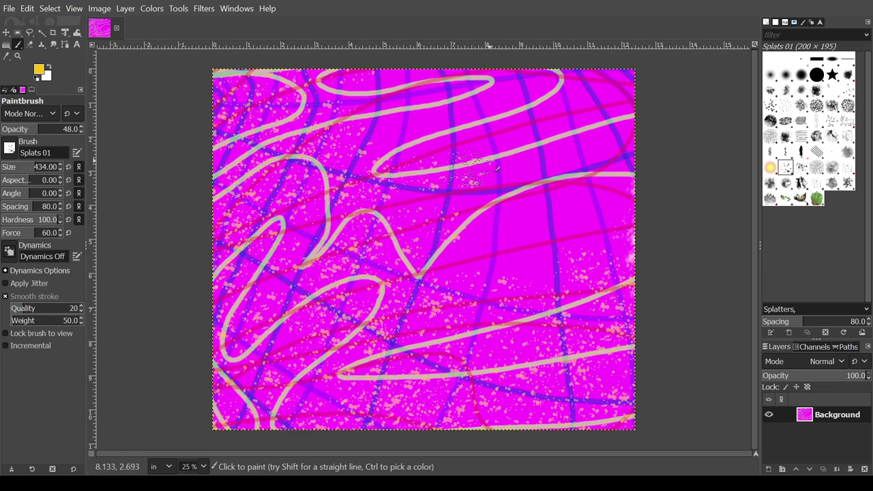
mouse_move(518, 119)
mouse_down()
mouse_move(321, 140)
mouse_move(356, 83)
mouse_move(605, 73)
mouse_move(664, 80)
mouse_move(500, 109)
mouse_move(431, 185)
mouse_up()
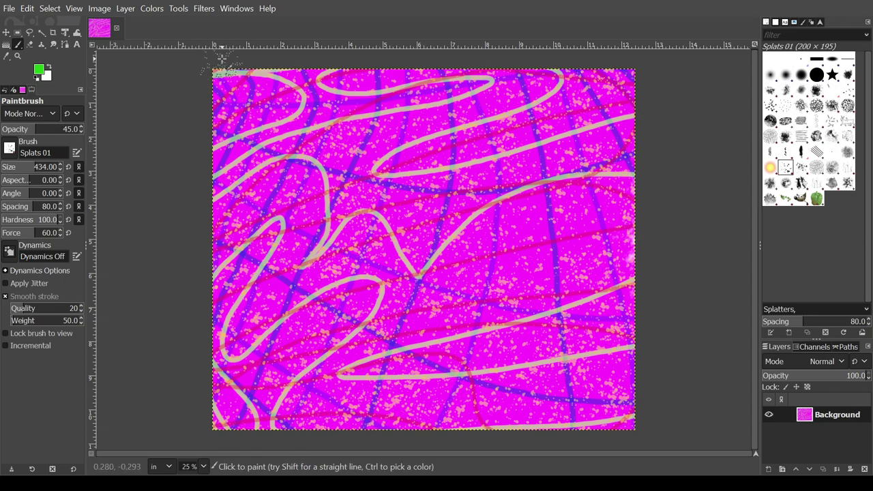
mouse_move(238, 423)
mouse_down()
mouse_move(208, 376)
mouse_move(215, 369)
mouse_move(270, 427)
mouse_move(320, 430)
mouse_move(306, 405)
mouse_move(243, 367)
mouse_move(221, 340)
mouse_move(219, 302)
mouse_move(249, 309)
mouse_move(281, 367)
mouse_move(323, 406)
mouse_move(354, 423)
mouse_move(385, 415)
mouse_move(362, 384)
mouse_move(323, 366)
mouse_move(225, 269)
mouse_move(329, 202)
mouse_move(231, 203)
mouse_move(220, 194)
mouse_move(254, 170)
mouse_move(303, 156)
mouse_move(305, 145)
mouse_move(216, 154)
mouse_move(204, 138)
mouse_move(305, 104)
mouse_move(225, 107)
mouse_move(212, 79)
mouse_move(359, 69)
mouse_move(556, 84)
mouse_up()
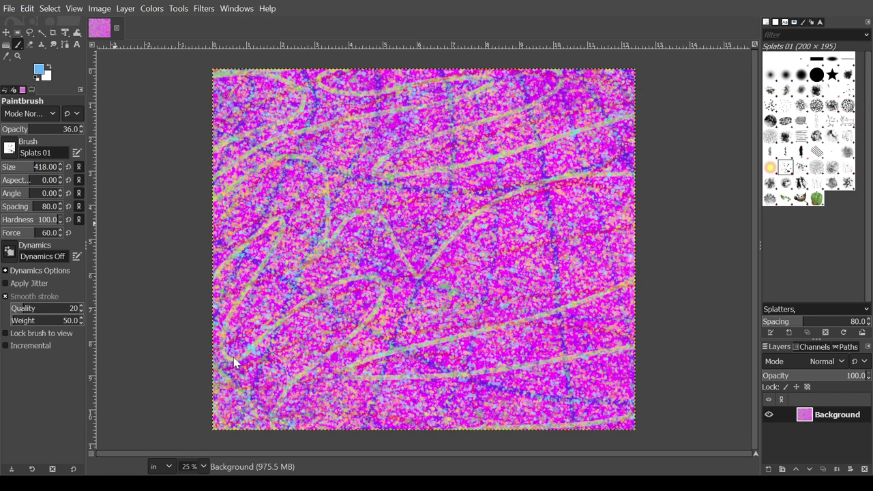
Lower the Splats 01 brush's opacity to 28 for the lime yellow color
click(80, 132)
click(80, 132)
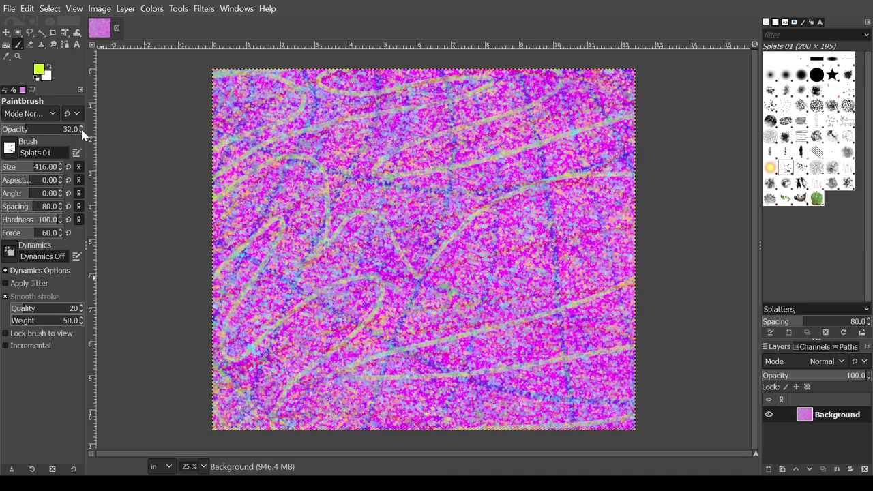
scroll(82, 133, down, 2)
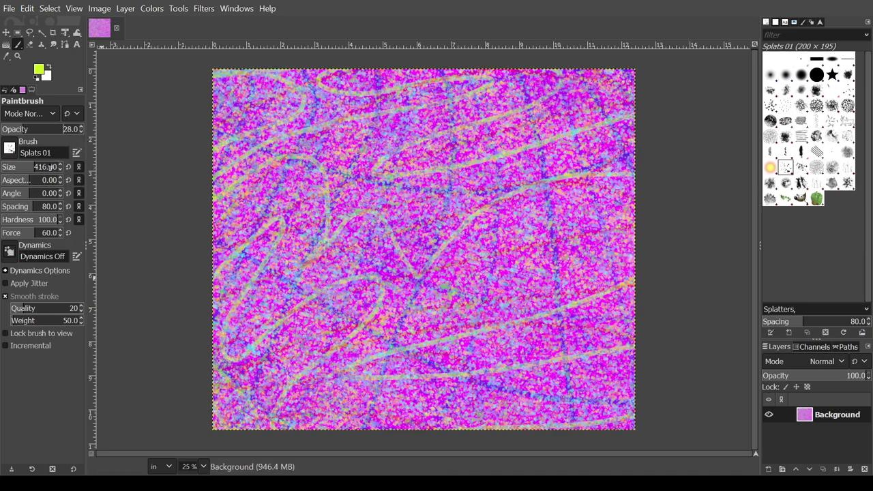